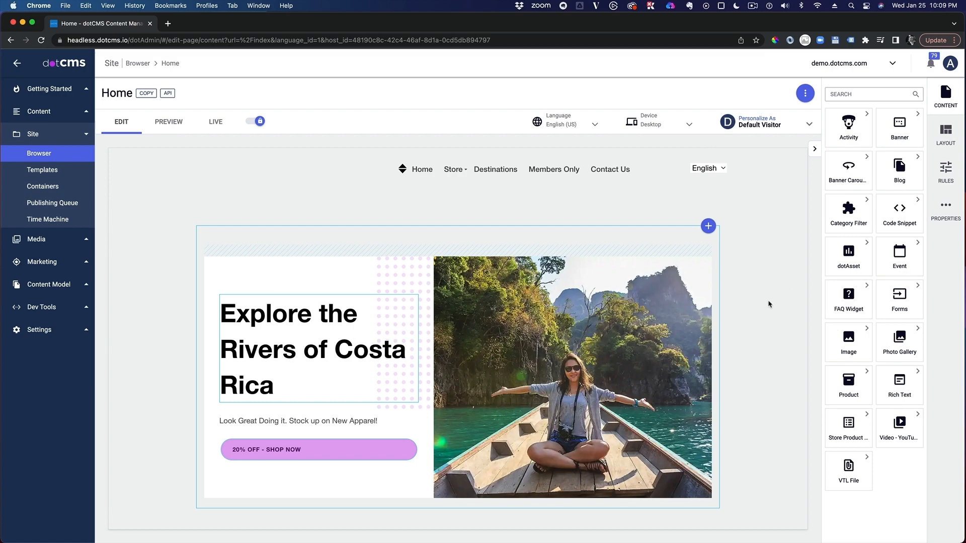
Open the list of content types in the content model.
{"action": "scroll", "coordinate": [769, 305], "scroll_direction": "down", "scroll_amount": 20}
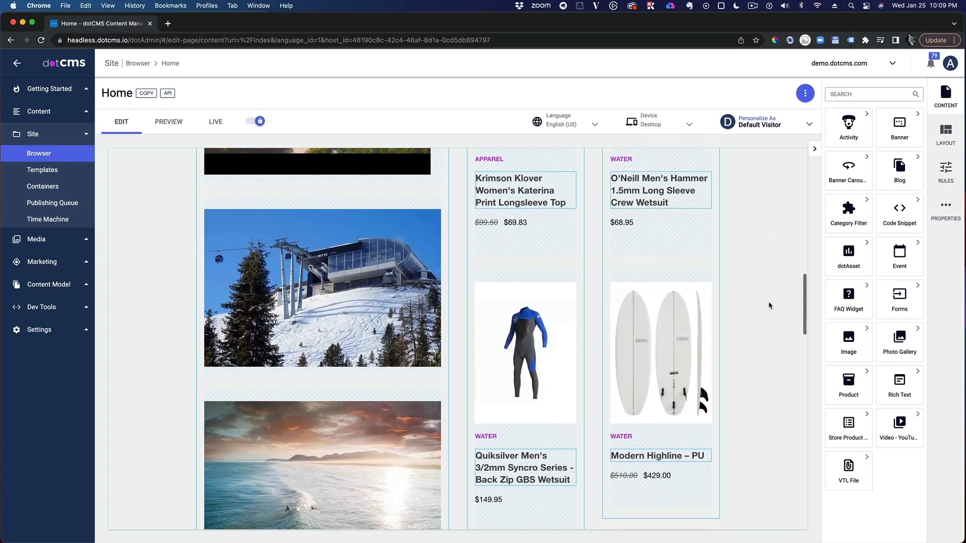
{"action": "scroll", "coordinate": [769, 305], "scroll_direction": "down", "scroll_amount": 10}
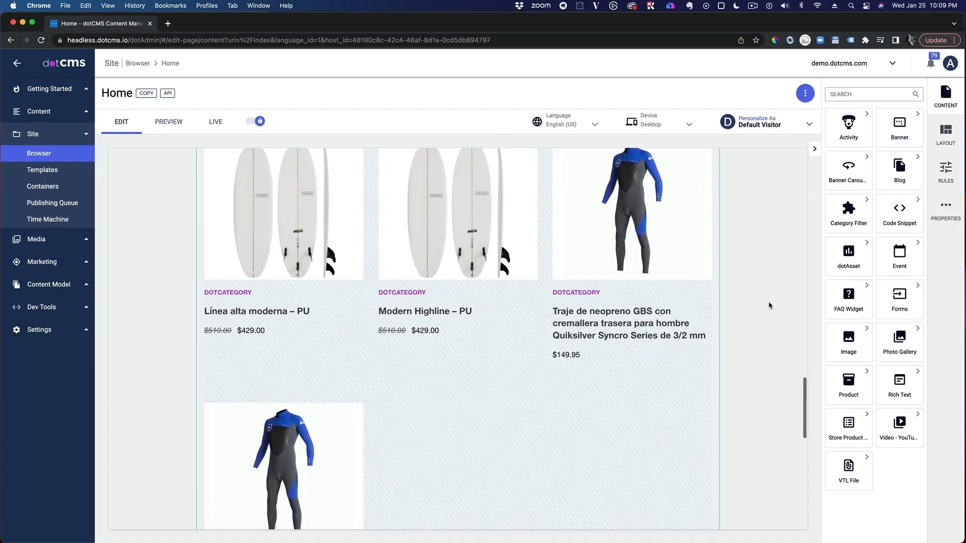
{"action": "scroll", "coordinate": [769, 305], "scroll_direction": "up", "scroll_amount": 20}
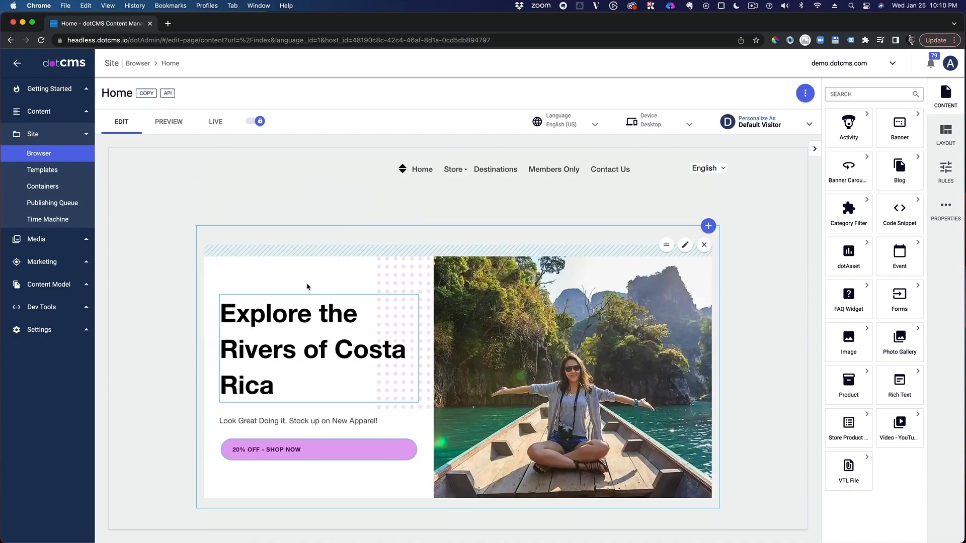
{"action": "left_click", "coordinate": [67, 285]}
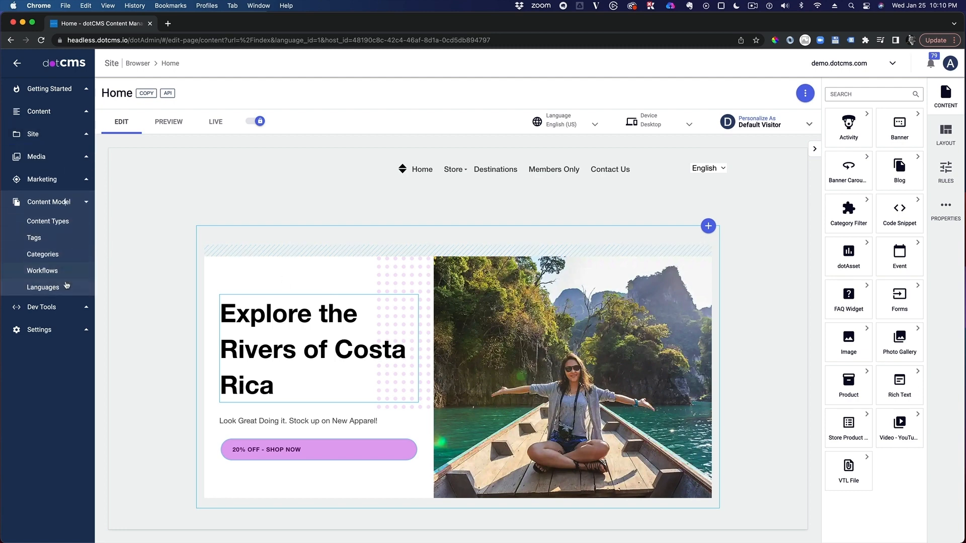
{"action": "left_click", "coordinate": [61, 223]}
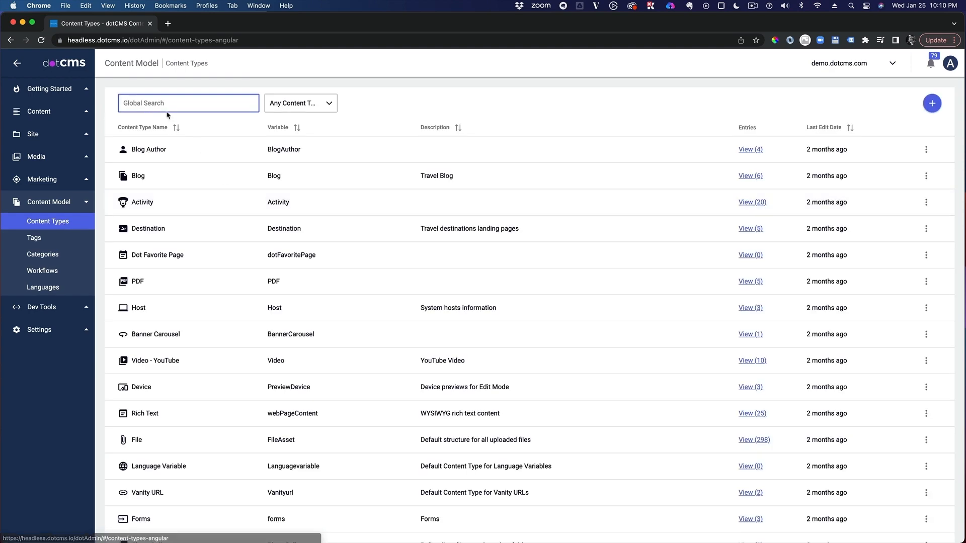
Search the content types for "call" and clear the search.
{"action": "type", "text": "call"}
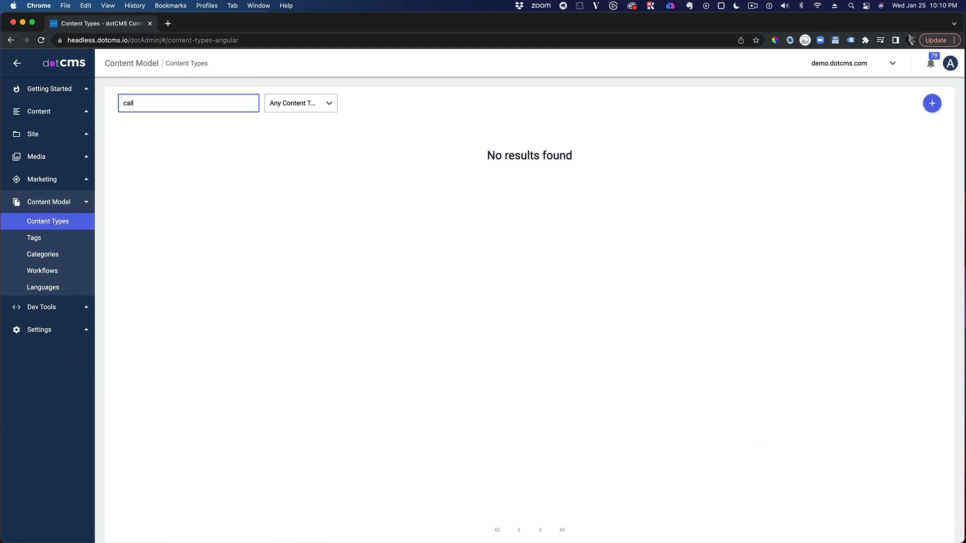
{"action": "key", "text": "super+a"}
{"action": "key", "text": "BackSpace"}
Create a new content type of the Content kind named "Call to Action".
{"action": "left_click", "coordinate": [936, 107]}
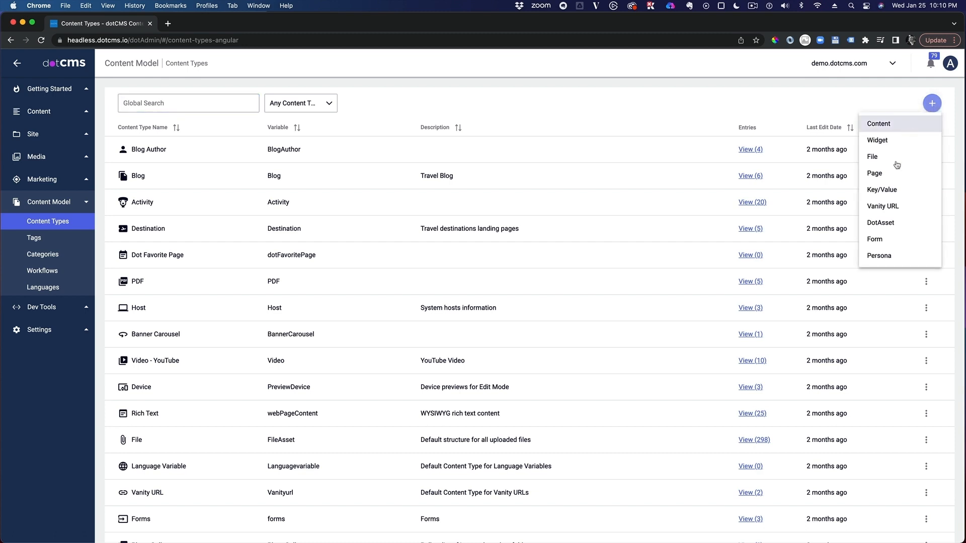
{"action": "left_click", "coordinate": [901, 123]}
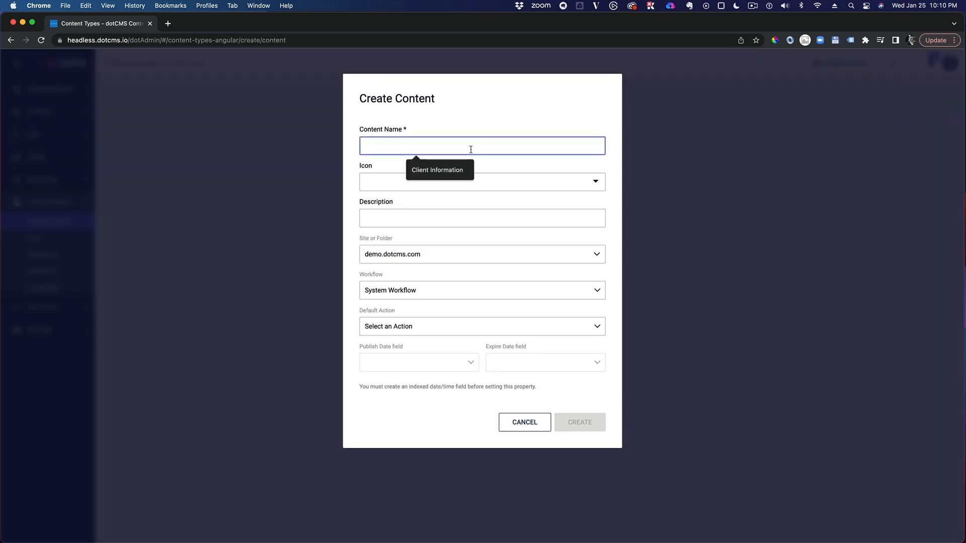
{"action": "type", "text": "Call t"}
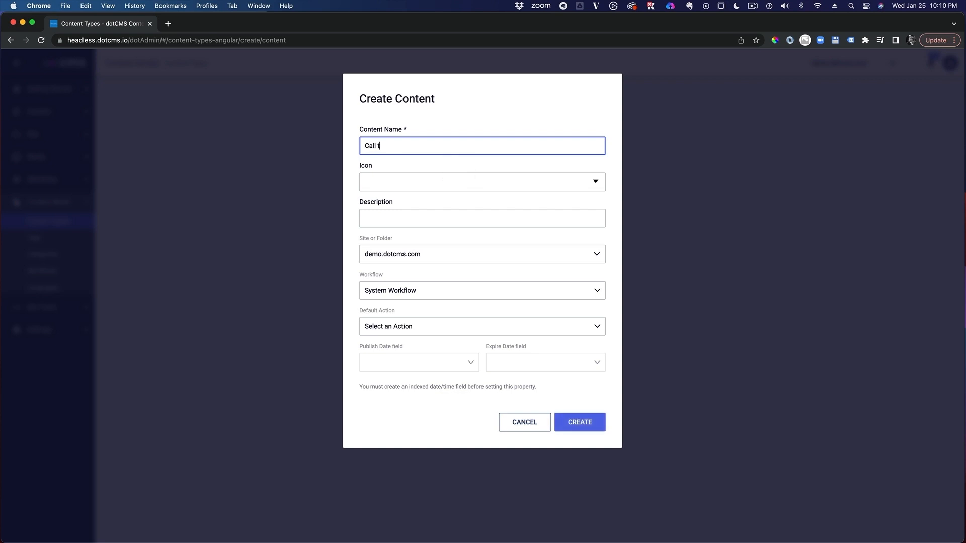
{"action": "type", "text": "o Action"}
{"action": "left_click", "coordinate": [583, 428]}
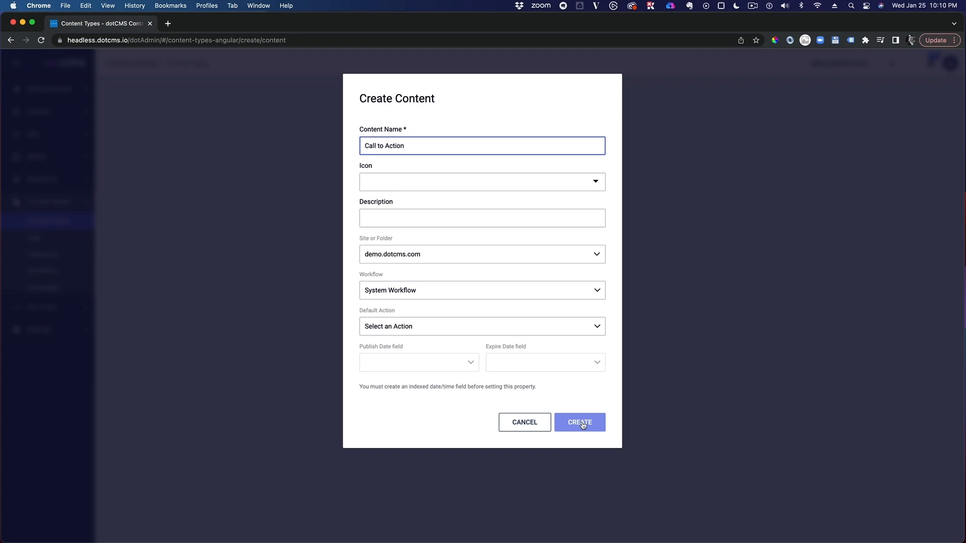
{"action": "left_click", "coordinate": [583, 425]}
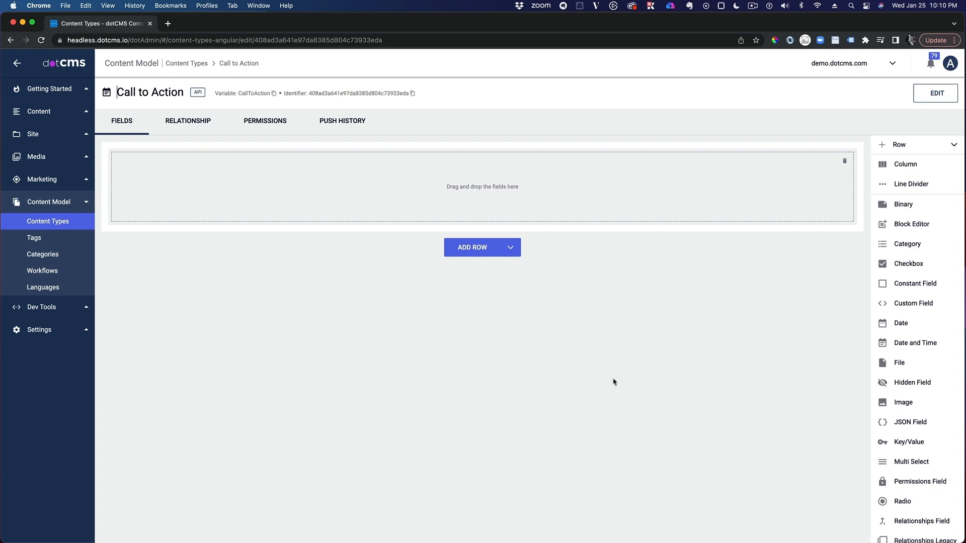
Add a Site or Folder field named "Content Host" to the content type and make it user searchable.
{"action": "scroll", "coordinate": [901, 418], "scroll_direction": "down", "scroll_amount": 5}
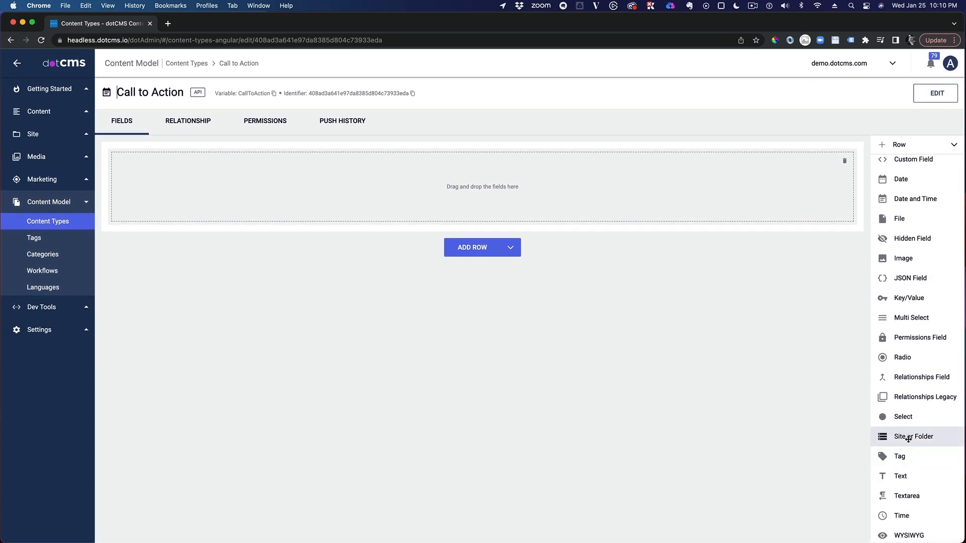
{"action": "left_click_drag", "start_coordinate": [908, 440], "coordinate": [251, 185]}
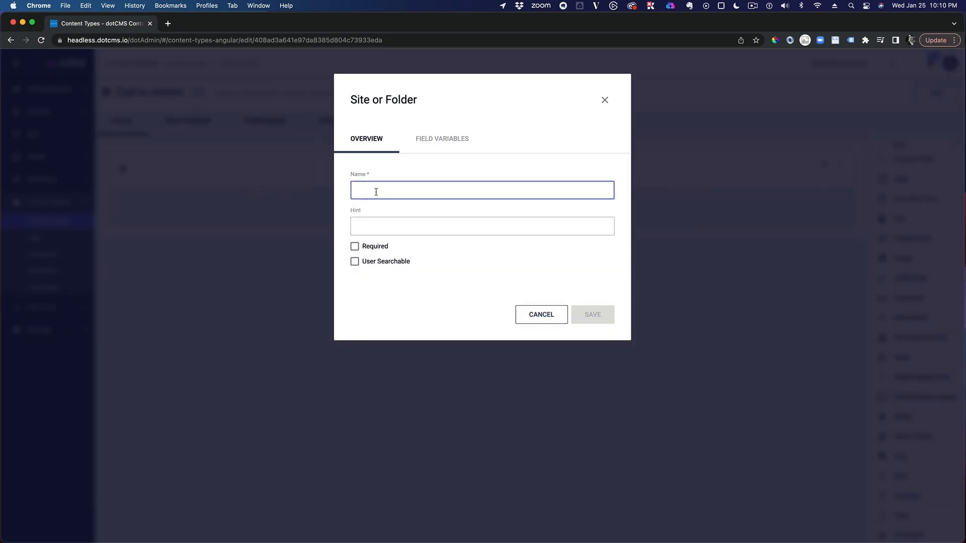
{"action": "type", "text": "Content H"}
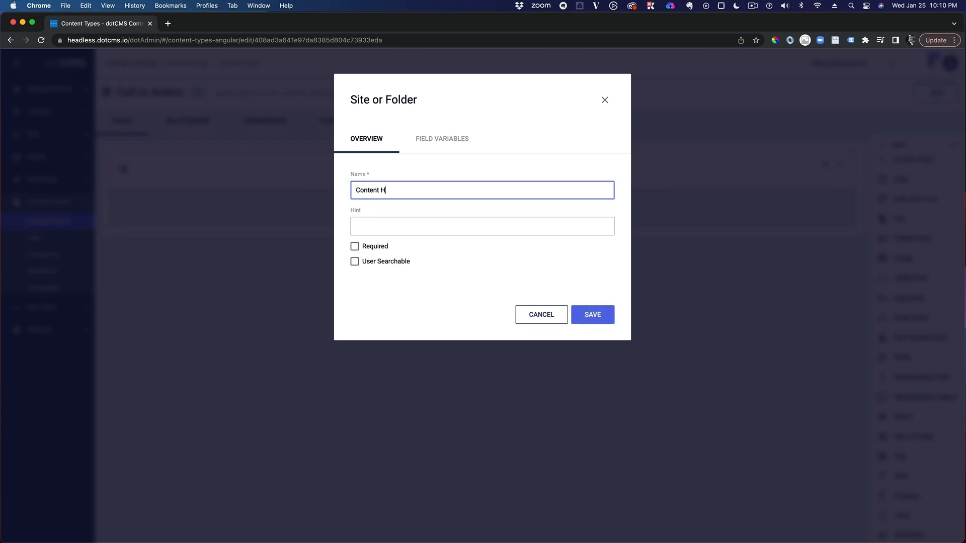
{"action": "type", "text": "ost"}
{"action": "left_click", "coordinate": [599, 318]}
{"action": "left_click", "coordinate": [355, 261]}
{"action": "left_click", "coordinate": [593, 316]}
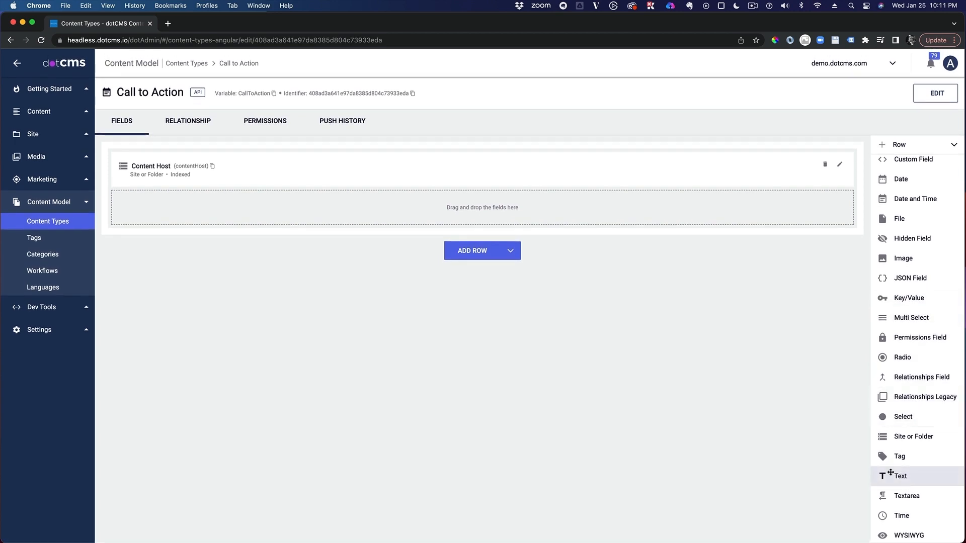
Add a Text field named "Headline" below Content Host, set as required, user searchable and shown in list.
{"action": "left_click_drag", "start_coordinate": [901, 476], "coordinate": [428, 222]}
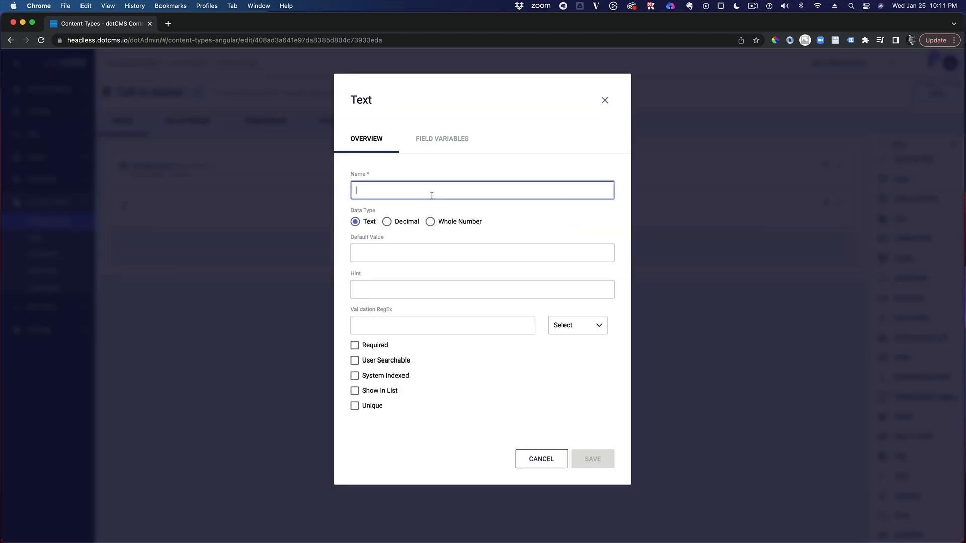
{"action": "type", "text": "Headline"}
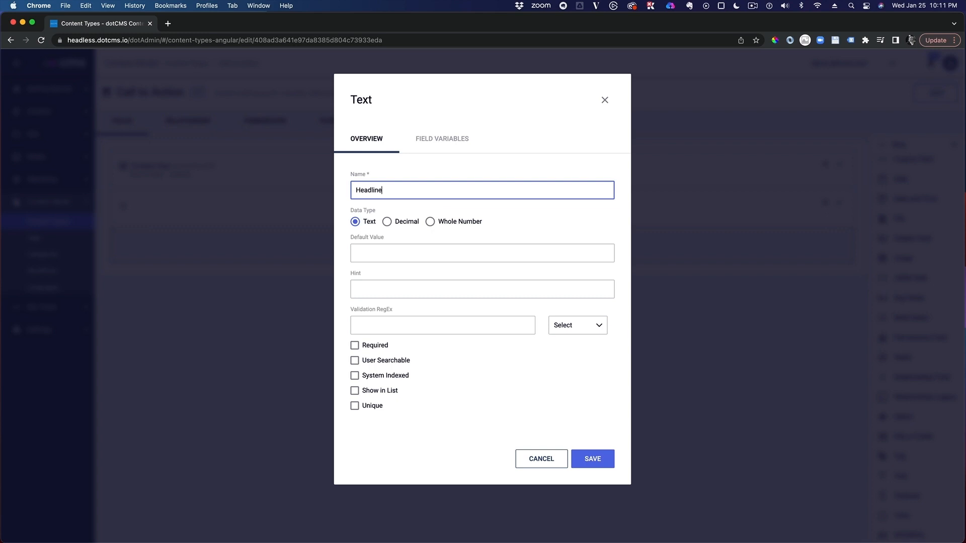
{"action": "left_click", "coordinate": [355, 346]}
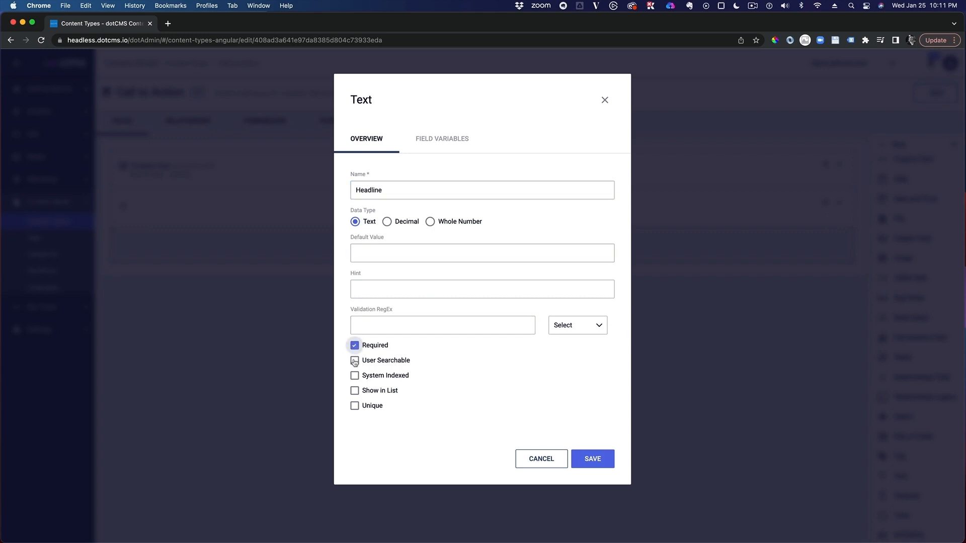
{"action": "left_click", "coordinate": [355, 360]}
{"action": "left_click", "coordinate": [355, 391]}
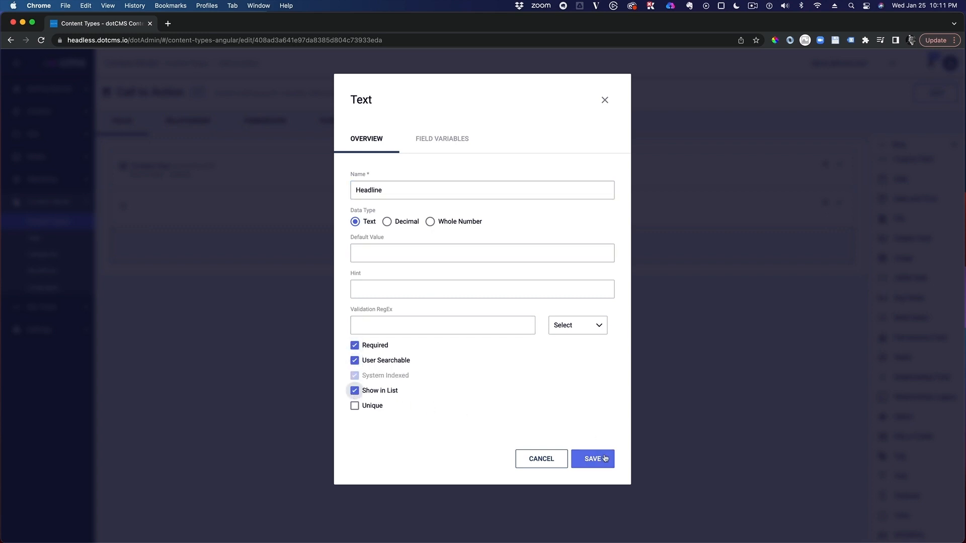
{"action": "left_click", "coordinate": [602, 460]}
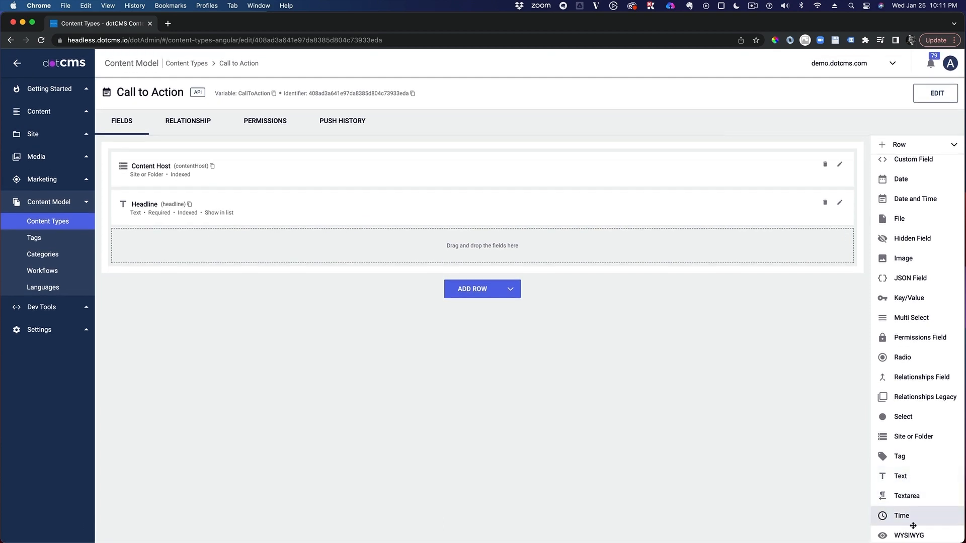
Add a WYSIWYG field named "Sub Heading" below the Headline field.
{"action": "left_click_drag", "start_coordinate": [905, 535], "coordinate": [305, 261]}
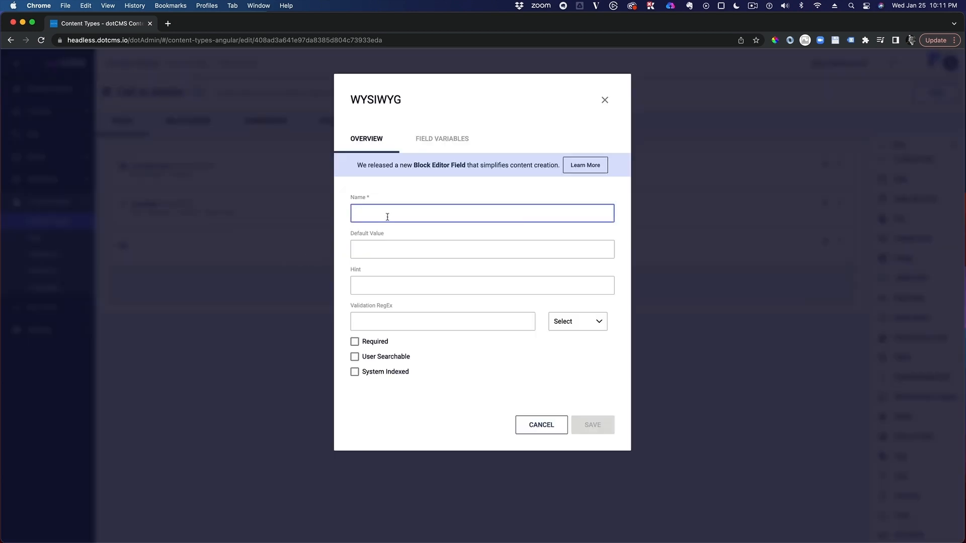
{"action": "type", "text": "S"}
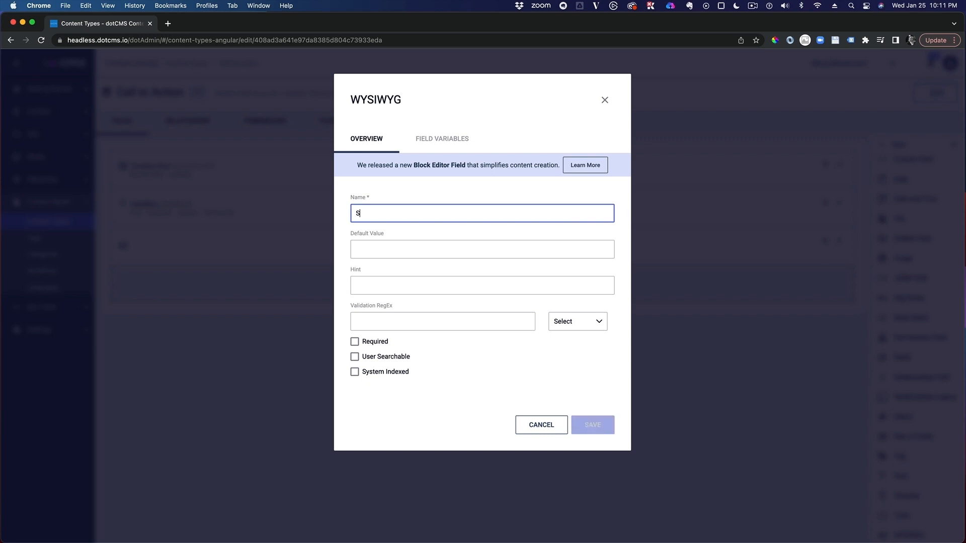
{"action": "type", "text": "ub Heading"}
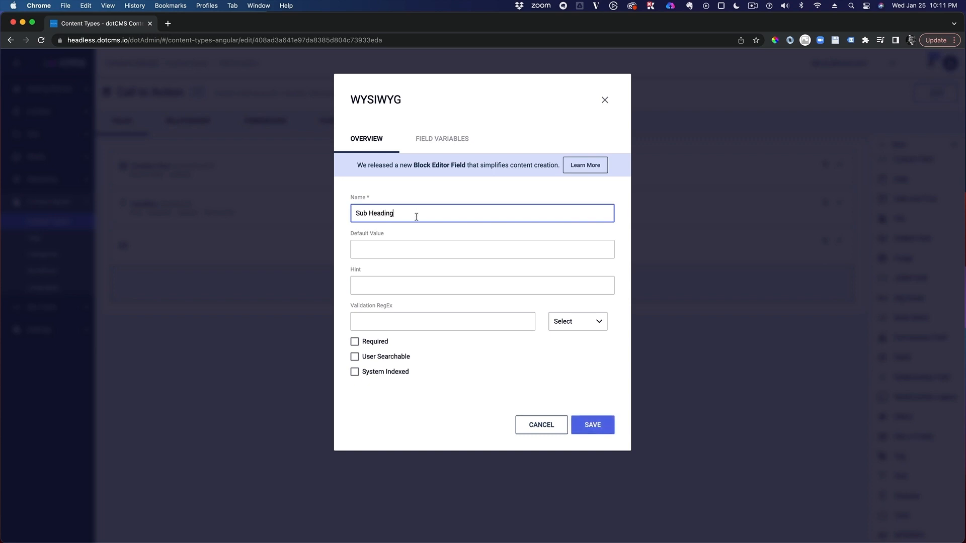
{"action": "left_click", "coordinate": [591, 425]}
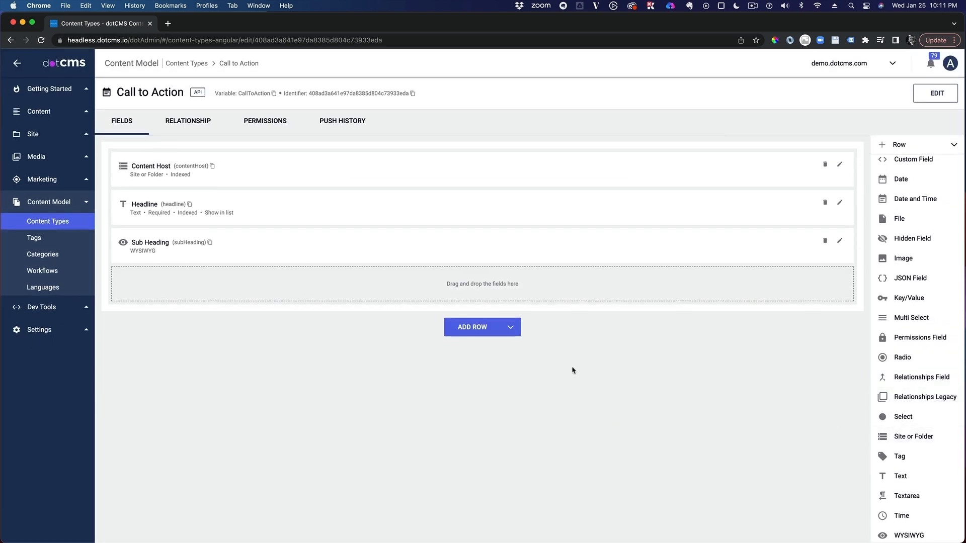
Add a two-column row and place a line divider named "Button 1" in its first column.
{"action": "left_click", "coordinate": [484, 329]}
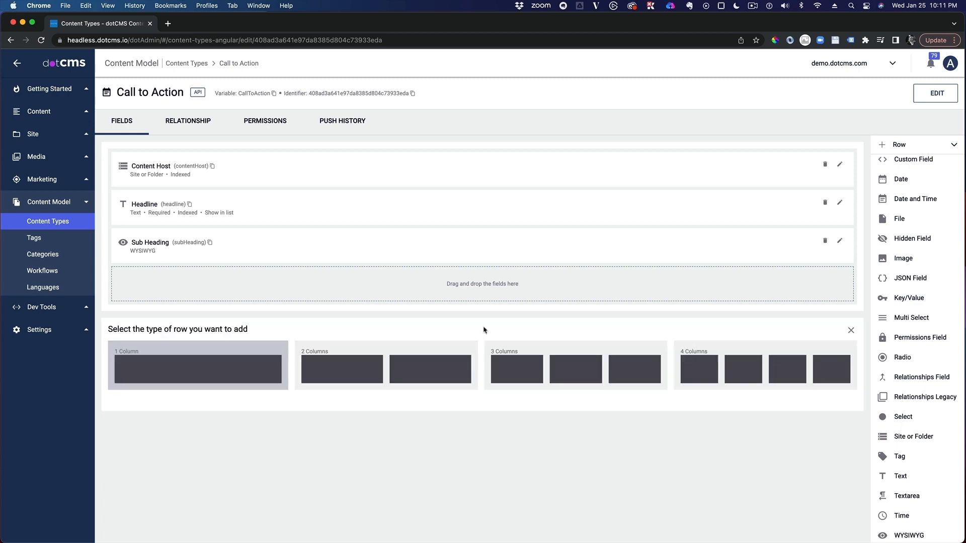
{"action": "left_click", "coordinate": [427, 365]}
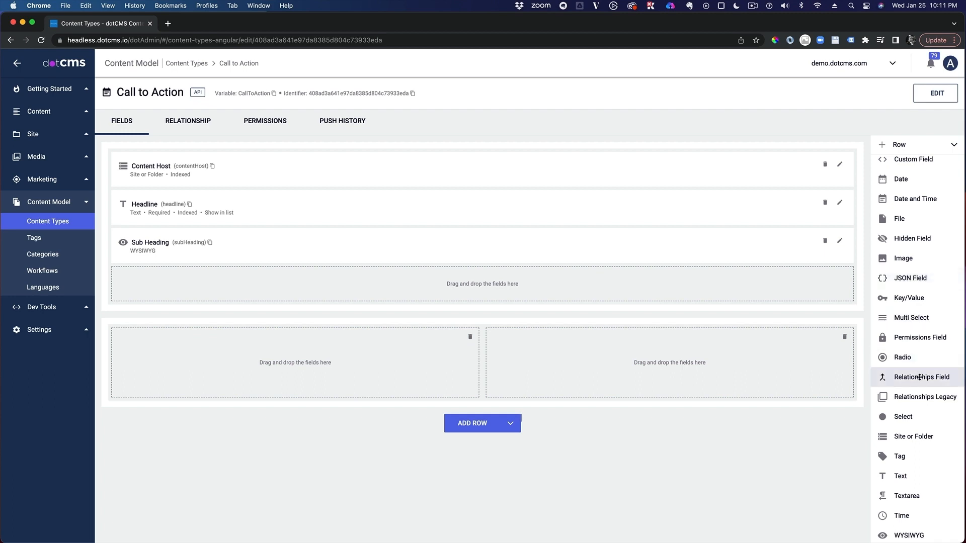
{"action": "scroll", "coordinate": [920, 377], "scroll_direction": "up", "scroll_amount": 5}
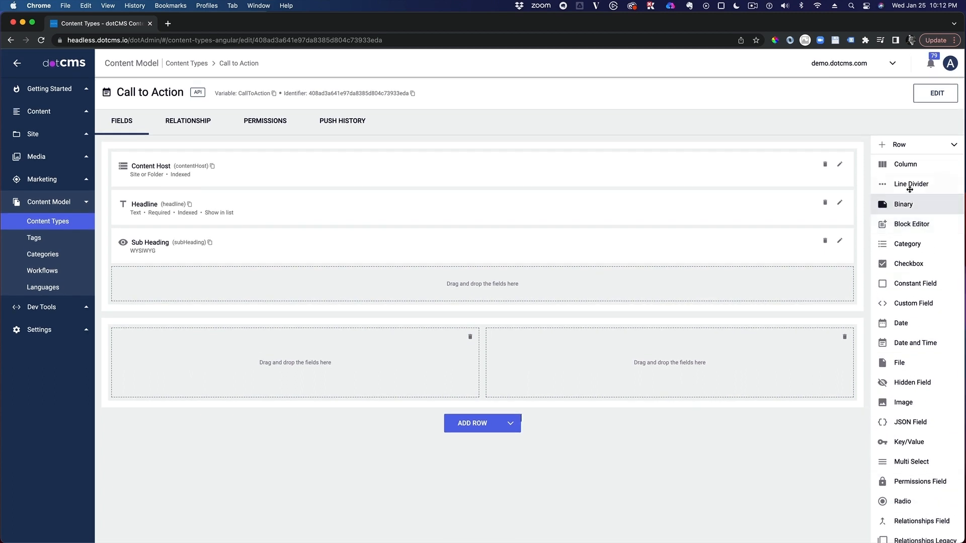
{"action": "left_click_drag", "start_coordinate": [910, 189], "coordinate": [383, 332]}
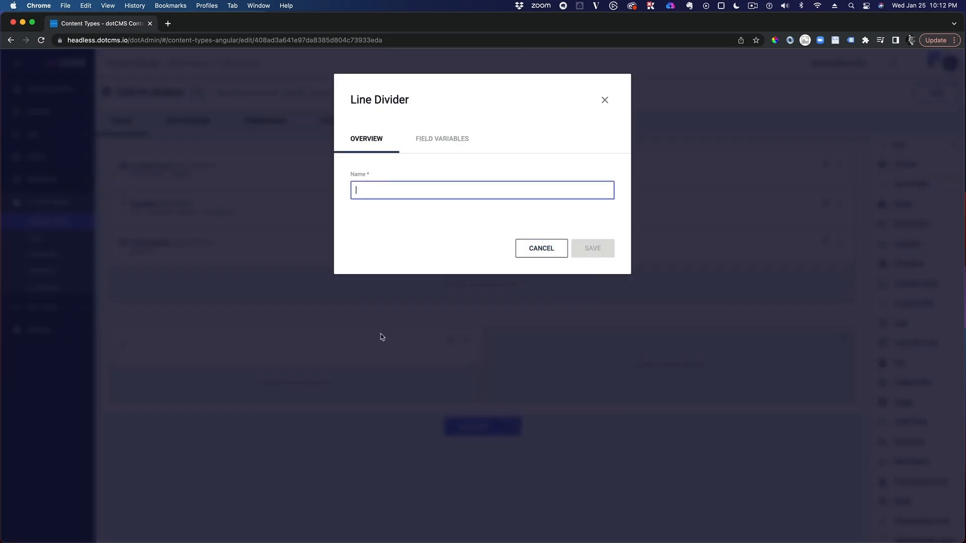
{"action": "type", "text": "B"}
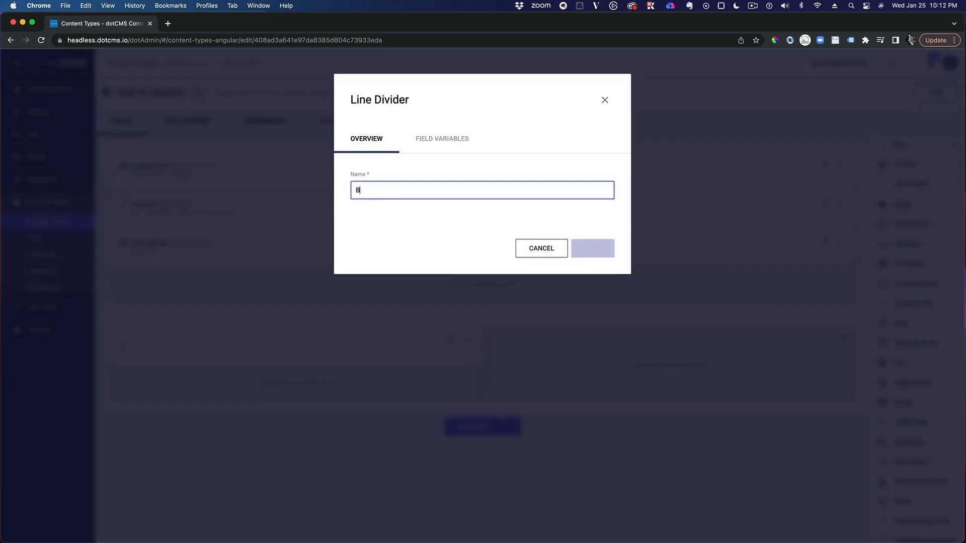
{"action": "type", "text": "utt"}
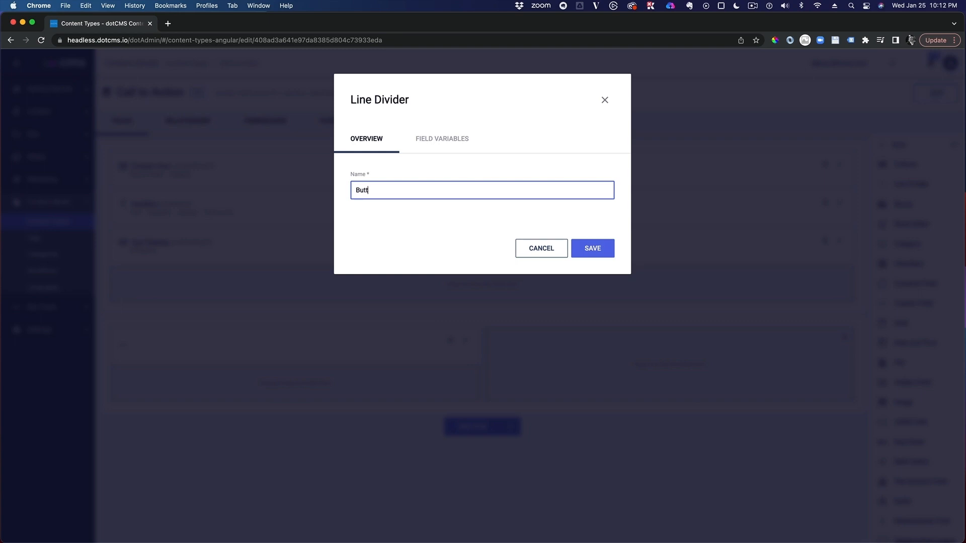
{"action": "type", "text": "on 1"}
{"action": "left_click", "coordinate": [609, 247]}
Add a line divider named "Button Two" in the second column of the new row.
{"action": "scroll", "coordinate": [940, 362], "scroll_direction": "down", "scroll_amount": 5}
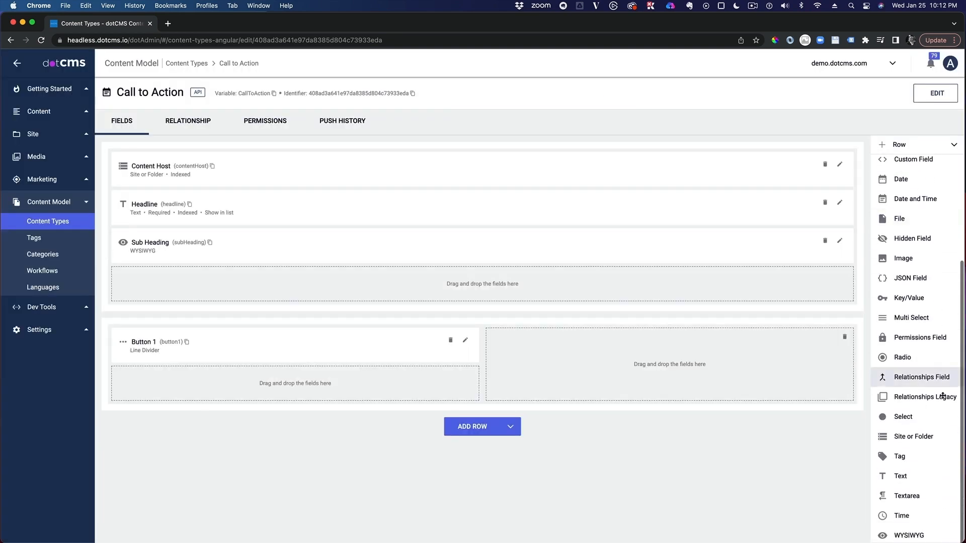
{"action": "scroll", "coordinate": [918, 221], "scroll_direction": "up", "scroll_amount": 3}
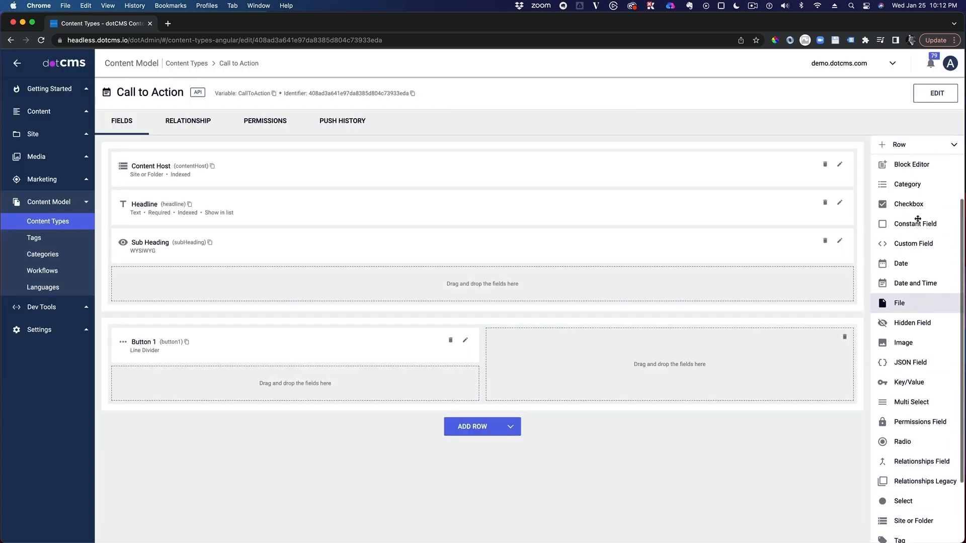
{"action": "scroll", "coordinate": [918, 219], "scroll_direction": "up", "scroll_amount": 3}
{"action": "left_click_drag", "start_coordinate": [908, 122], "coordinate": [688, 334]}
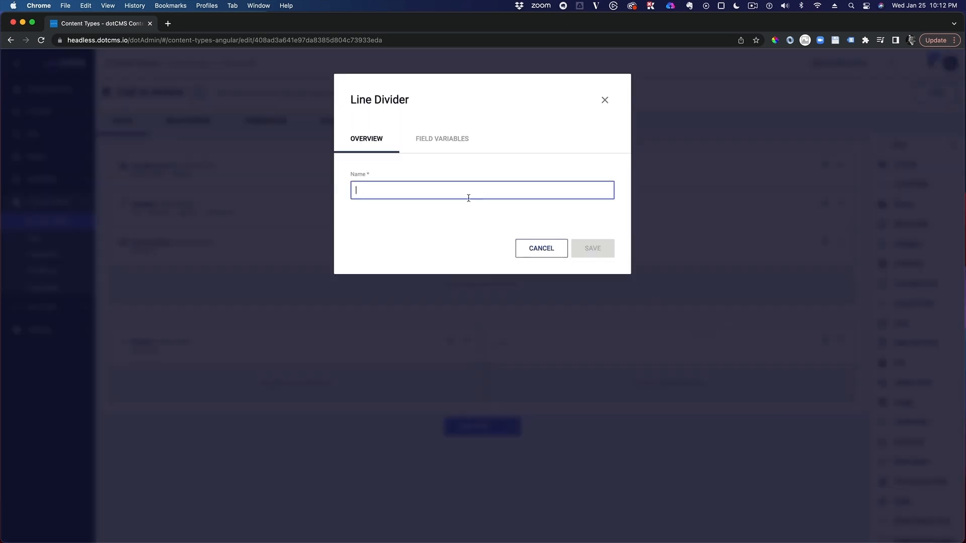
{"action": "type", "text": "Butt"}
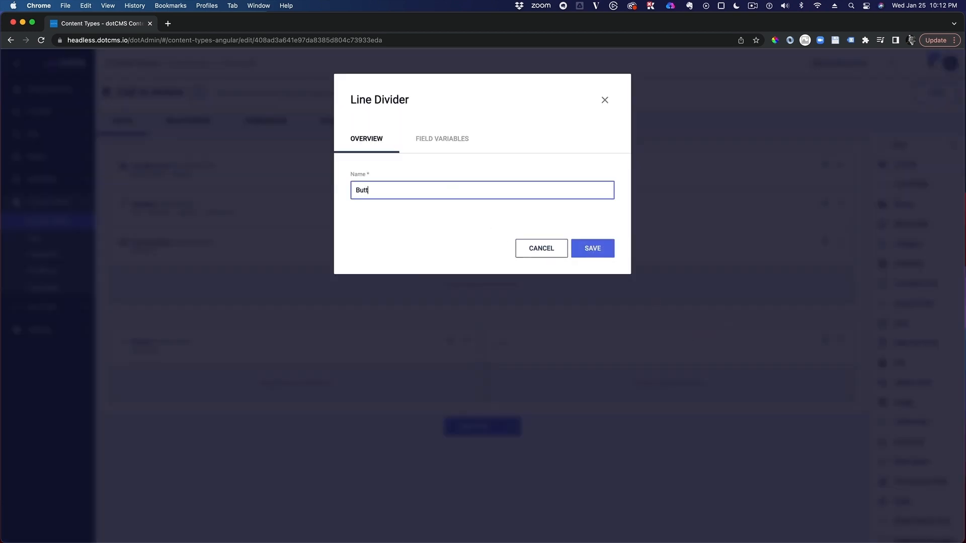
{"action": "type", "text": "on Two"}
{"action": "left_click", "coordinate": [600, 250]}
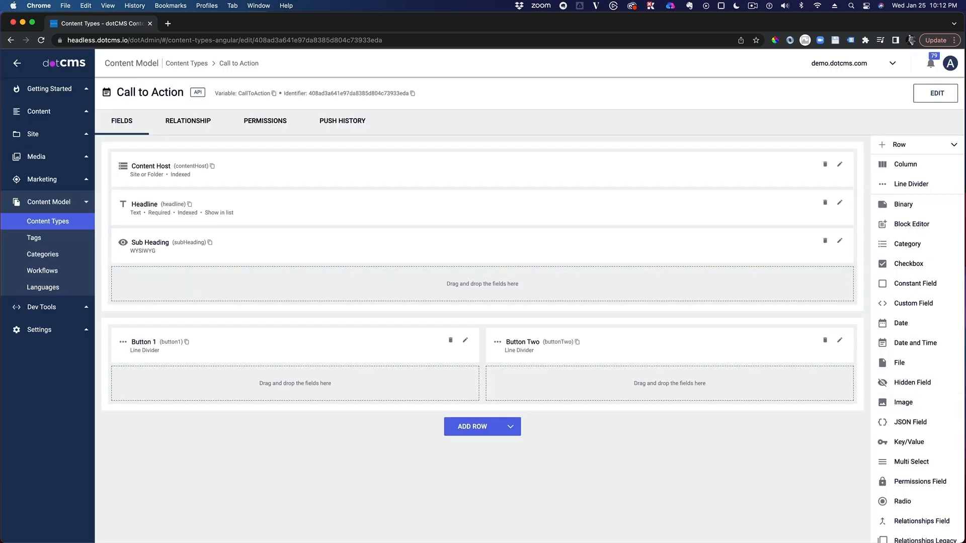
Add a Text field named "Button Text 1" below the Button 1 divider in the first column.
{"action": "scroll", "coordinate": [931, 364], "scroll_direction": "down", "scroll_amount": 1}
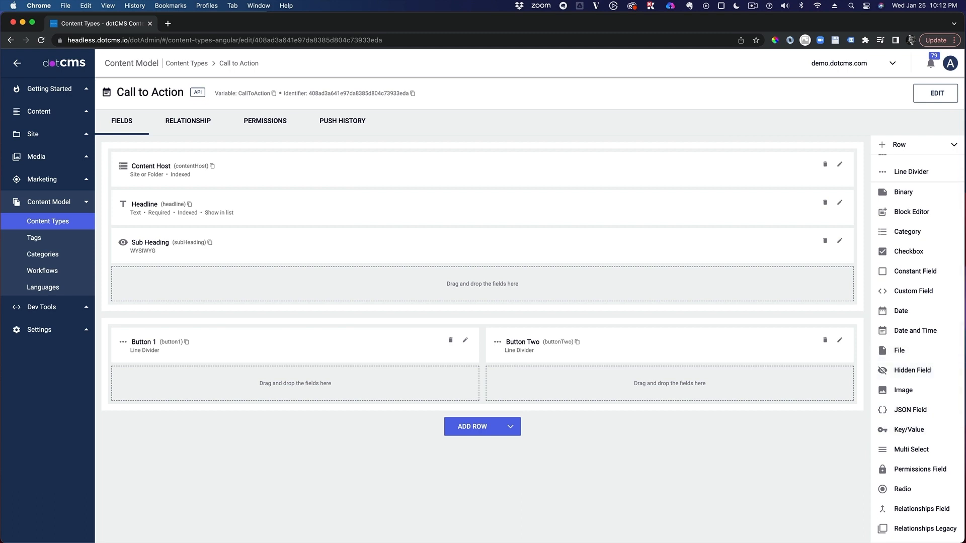
{"action": "scroll", "coordinate": [926, 397], "scroll_direction": "down", "scroll_amount": 10}
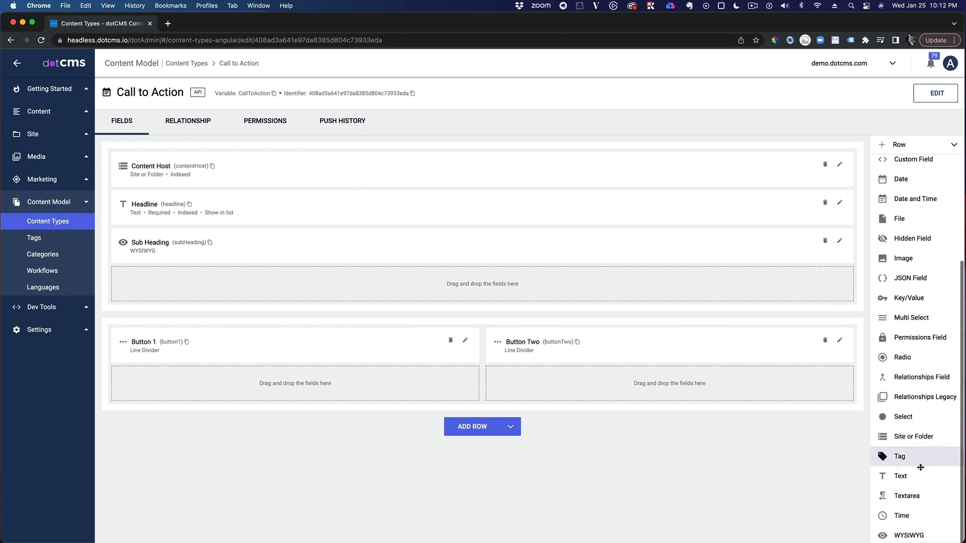
{"action": "left_click_drag", "start_coordinate": [900, 476], "coordinate": [370, 389]}
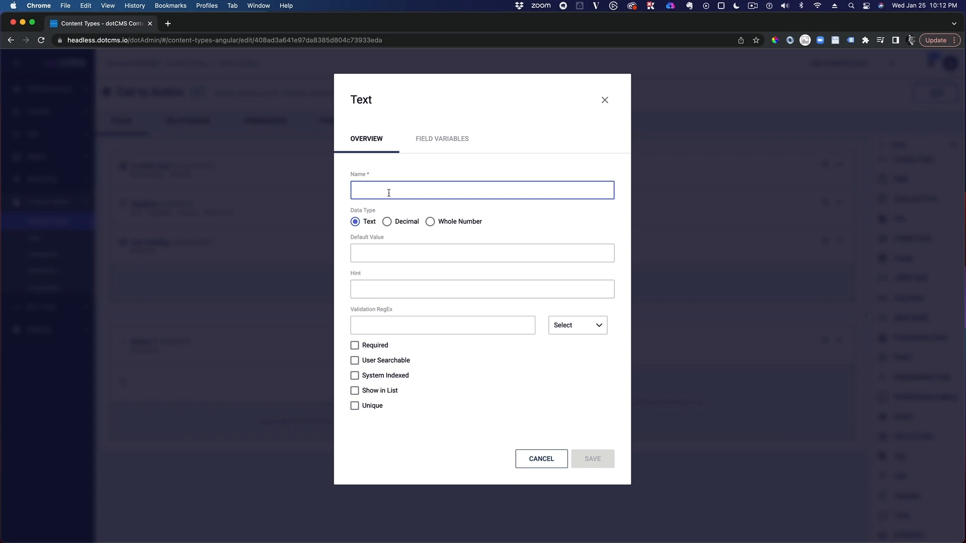
{"action": "type", "text": "Button"}
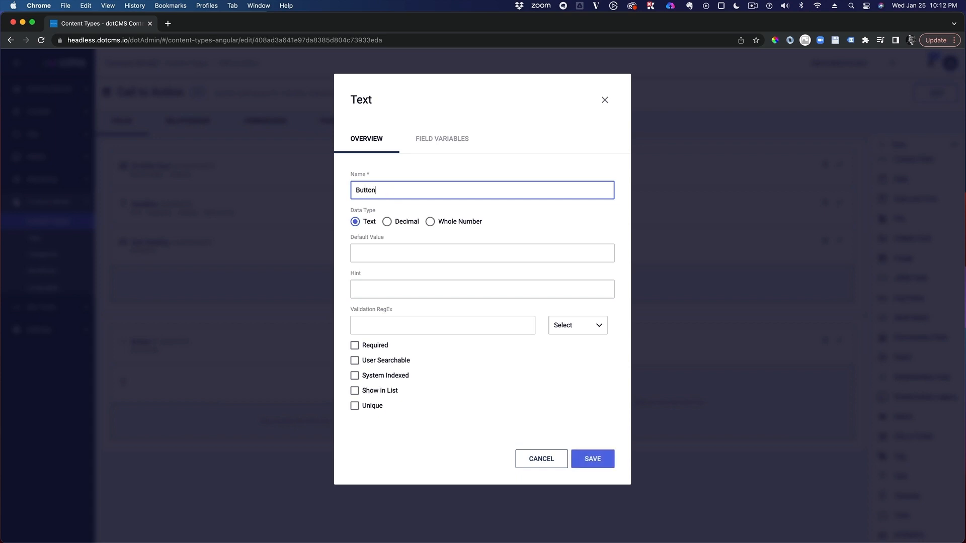
{"action": "type", "text": " Text 1"}
{"action": "left_click", "coordinate": [604, 460]}
Add a Text field named "Button Text Two" below the Button Two divider in the second column.
{"action": "left_click_drag", "start_coordinate": [900, 476], "coordinate": [714, 423]}
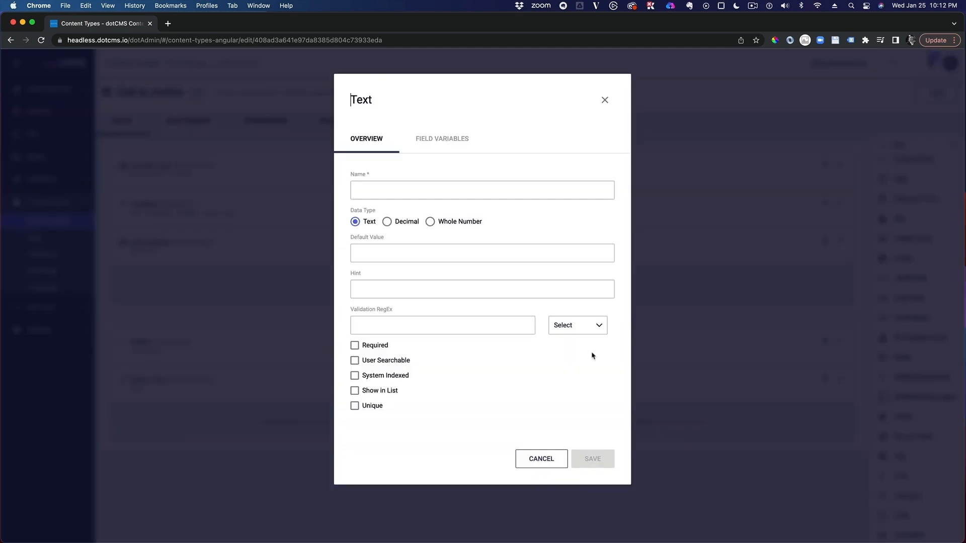
{"action": "type", "text": "But"}
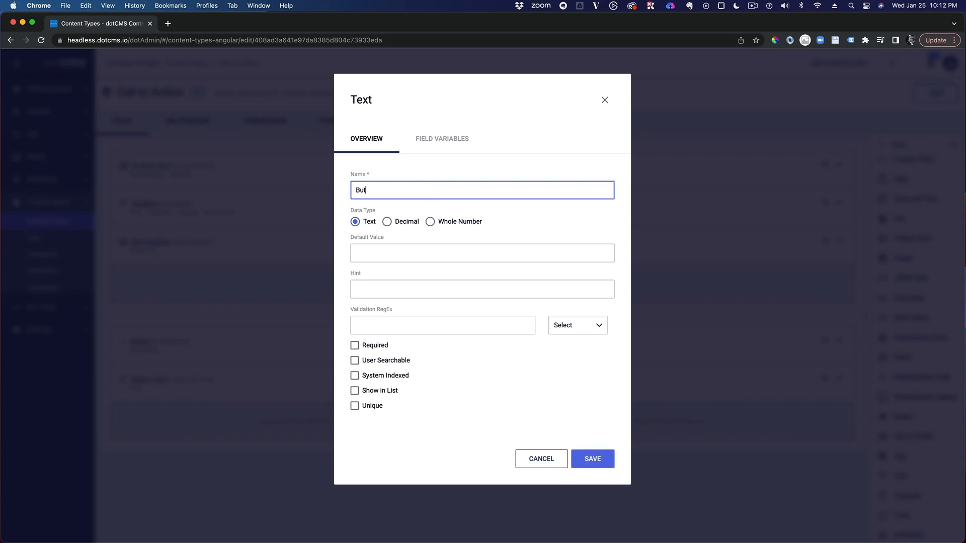
{"action": "type", "text": "ton Text Two"}
{"action": "left_click", "coordinate": [596, 457]}
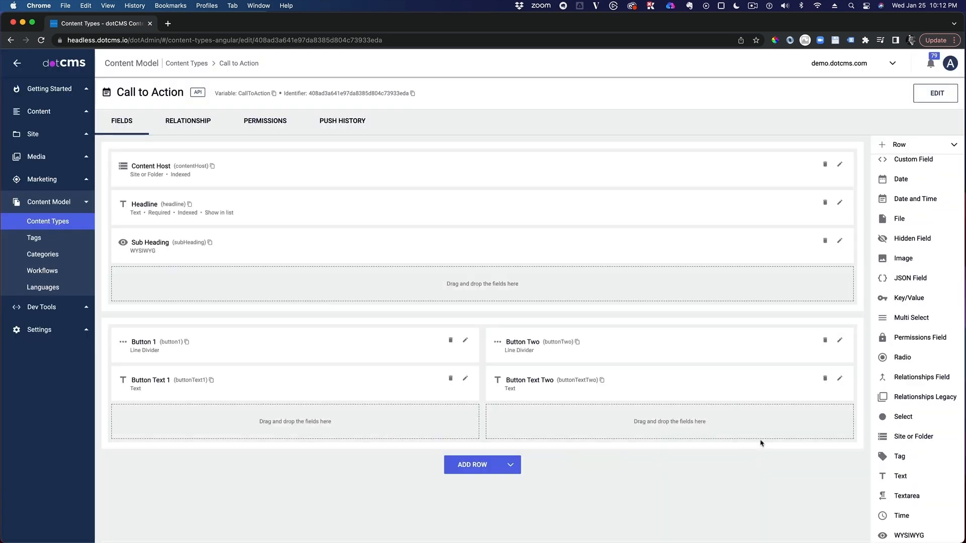
Add a Text field named "Button URL 1" below Button Text 1 in the first column.
{"action": "left_click_drag", "start_coordinate": [901, 476], "coordinate": [342, 433]}
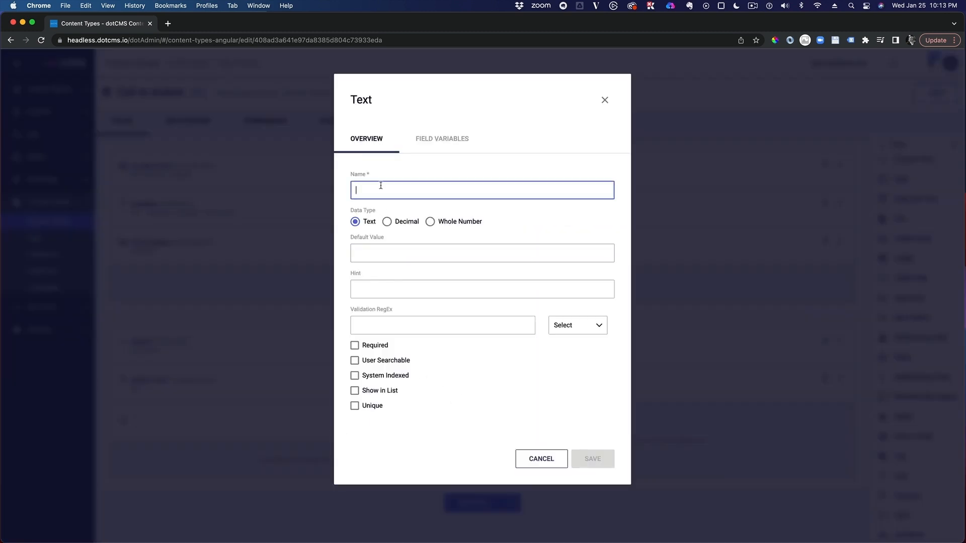
{"action": "type", "text": "Button URL 1"}
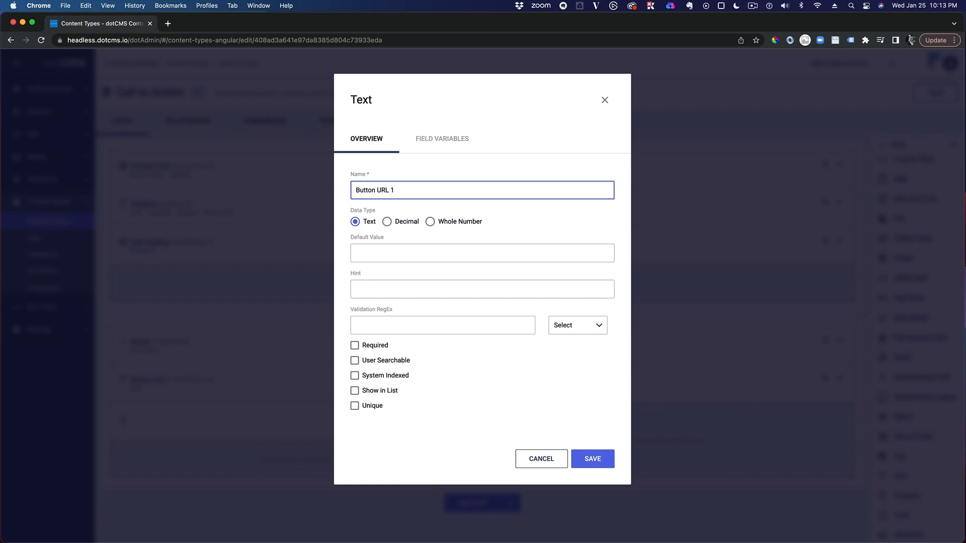
{"action": "left_click_drag", "start_coordinate": [399, 190], "coordinate": [305, 183]}
{"action": "left_click", "coordinate": [592, 456]}
Add a Text field named "Button URL 2" below the second button's text field in the second column.
{"action": "left_click_drag", "start_coordinate": [890, 476], "coordinate": [632, 428]}
{"action": "type", "text": "Button URL 1"}
{"action": "left_click", "coordinate": [595, 458]}
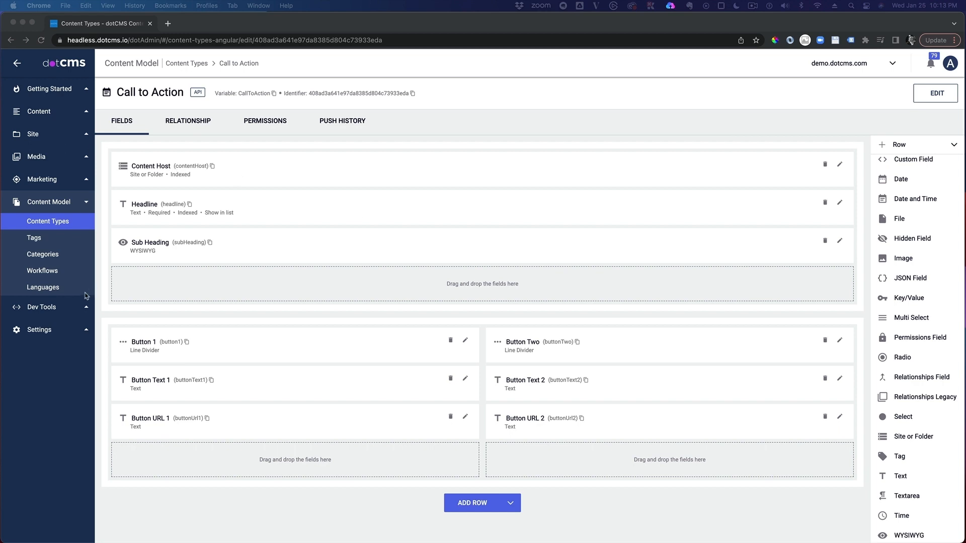
Open the Call To Action content listing to check the new content type's entries.
{"action": "left_click", "coordinate": [40, 114]}
{"action": "left_click", "coordinate": [40, 112]}
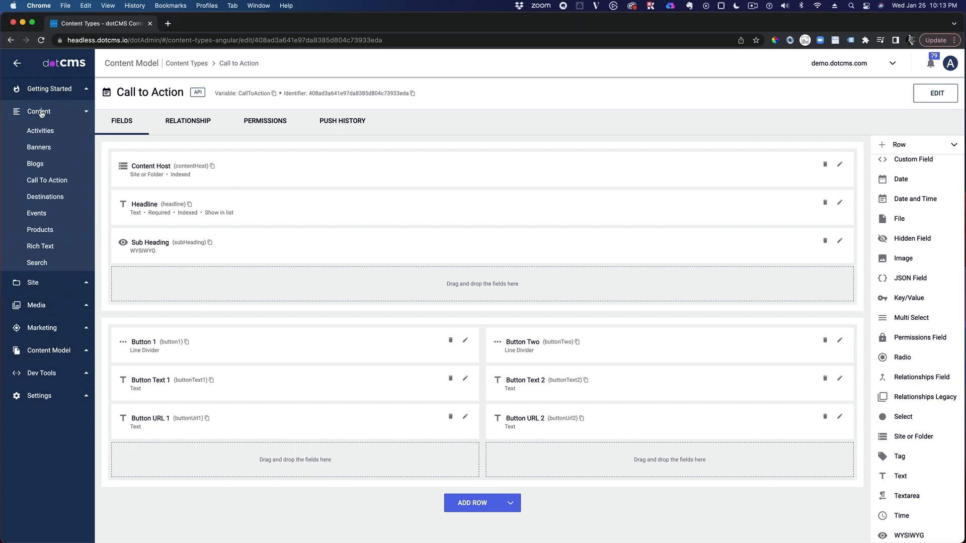
{"action": "left_click", "coordinate": [56, 182]}
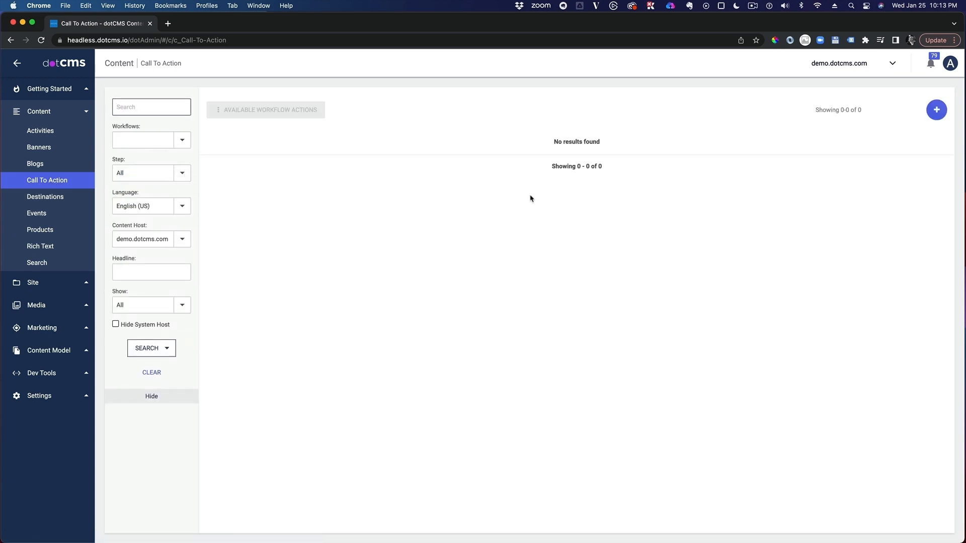
{"action": "left_click", "coordinate": [42, 90]}
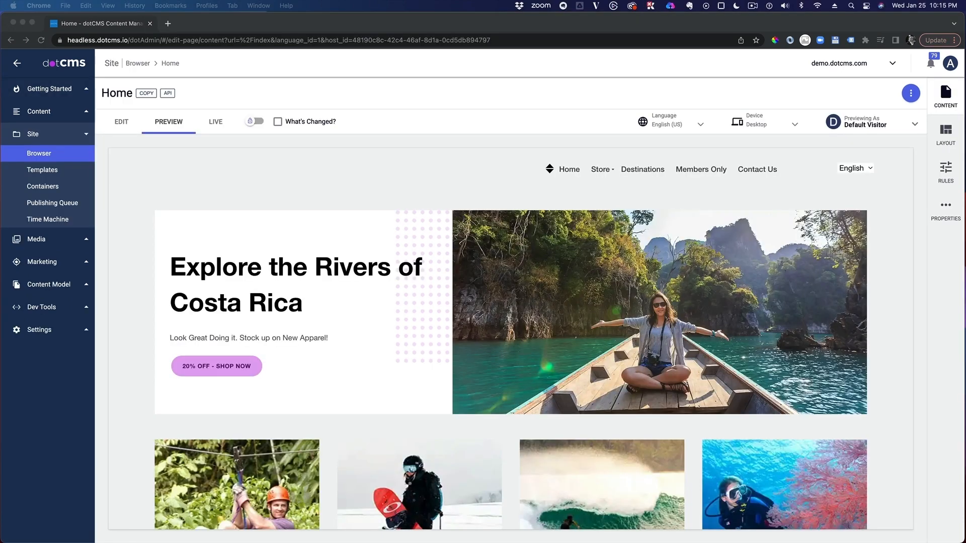
Look through the Home page preview and switch the page to edit mode.
{"action": "scroll", "coordinate": [665, 271], "scroll_direction": "down", "scroll_amount": 5}
{"action": "scroll", "coordinate": [665, 271], "scroll_direction": "down", "scroll_amount": 15}
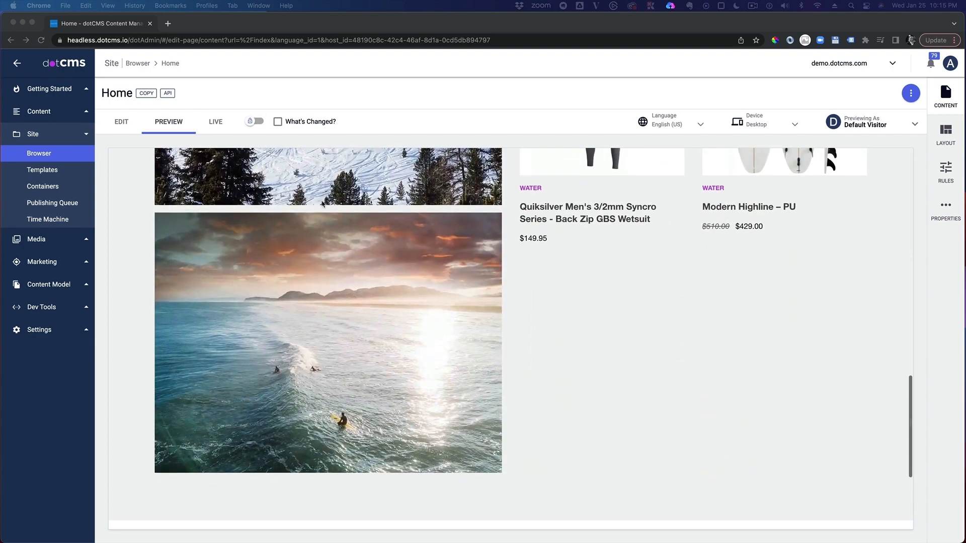
{"action": "scroll", "coordinate": [401, 272], "scroll_direction": "up", "scroll_amount": 20}
{"action": "left_click", "coordinate": [121, 123]}
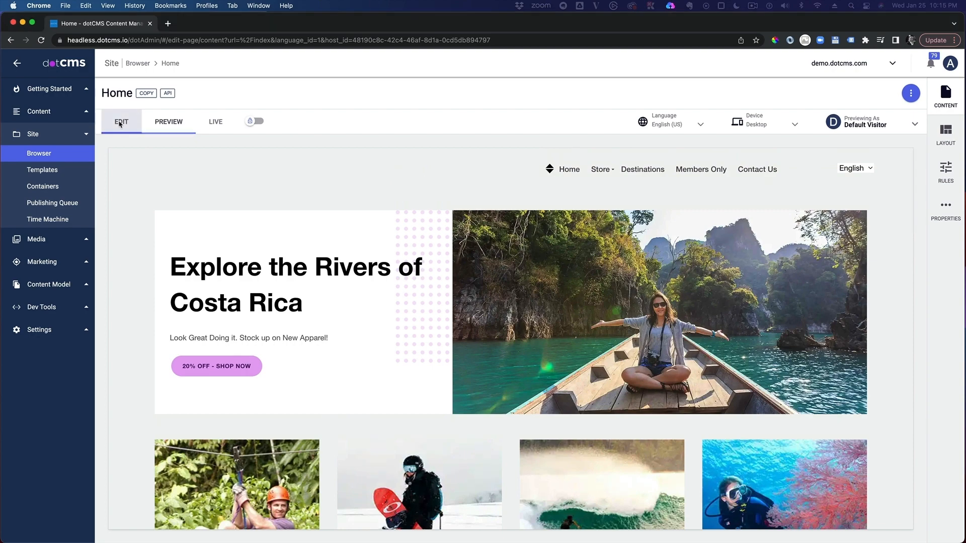
Start a new Call to Action content item in the empty container above the Home page footer.
{"action": "scroll", "coordinate": [732, 322], "scroll_direction": "down", "scroll_amount": 3}
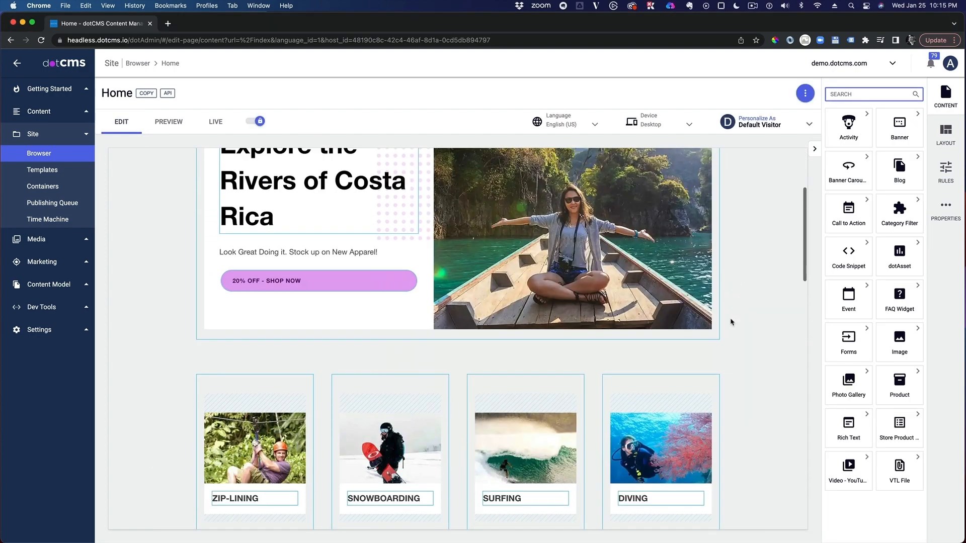
{"action": "scroll", "coordinate": [731, 322], "scroll_direction": "down", "scroll_amount": 15}
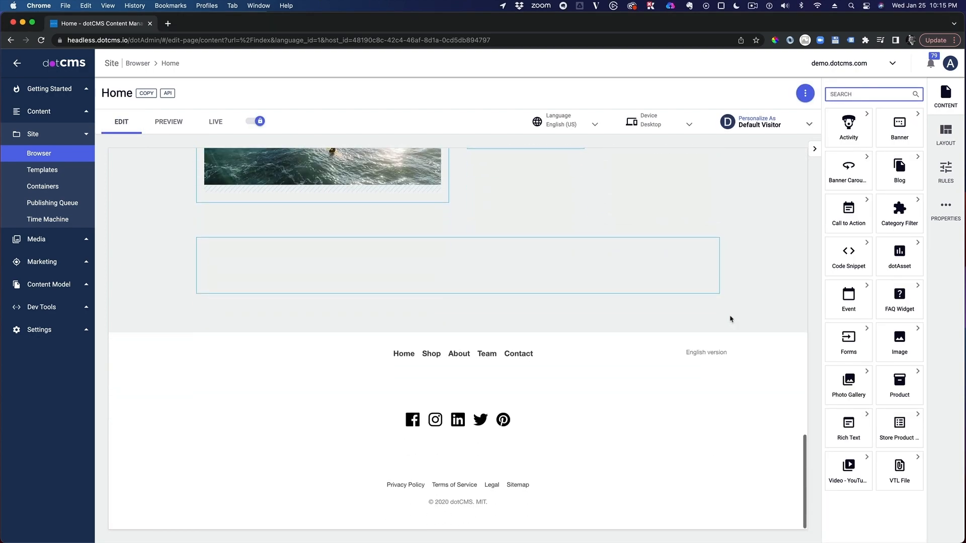
{"action": "left_click", "coordinate": [707, 252]}
{"action": "left_click", "coordinate": [688, 272]}
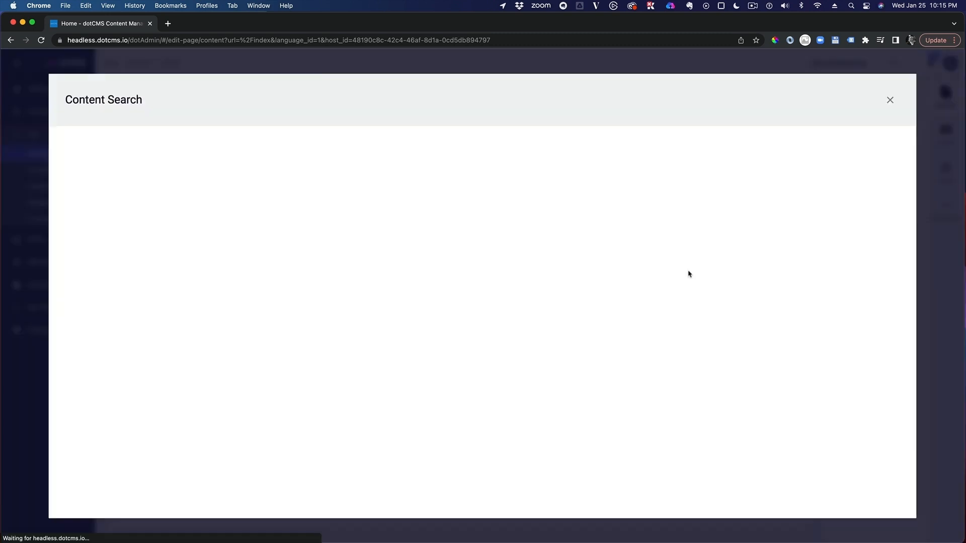
{"action": "left_click", "coordinate": [899, 149]}
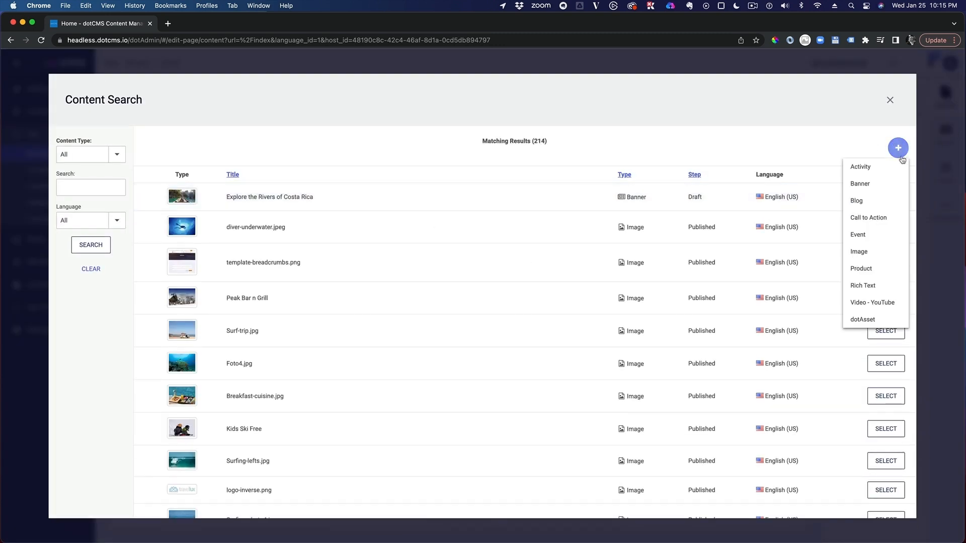
{"action": "left_click", "coordinate": [890, 219]}
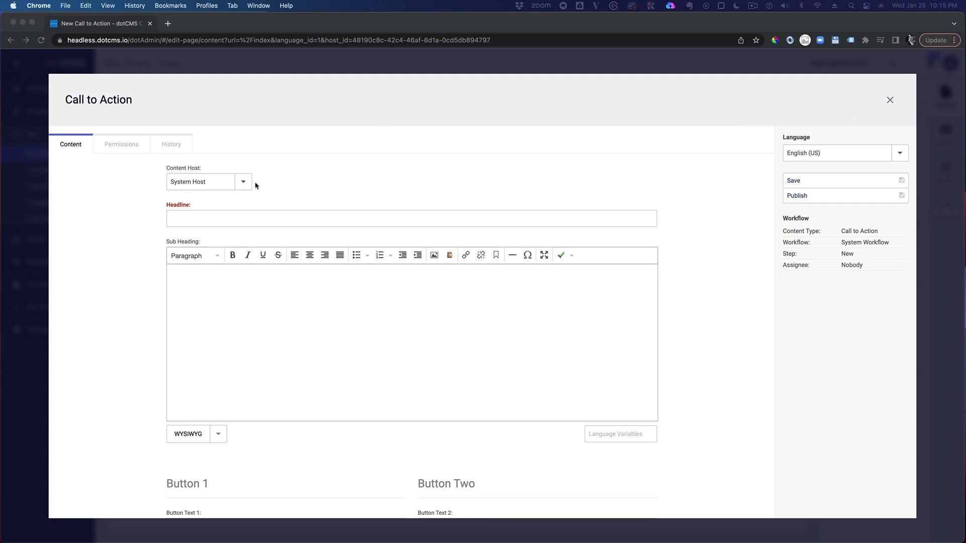
Expand the demo.dotcms.com folders in the Content Host choices of the new Call to Action.
{"action": "left_click", "coordinate": [242, 184]}
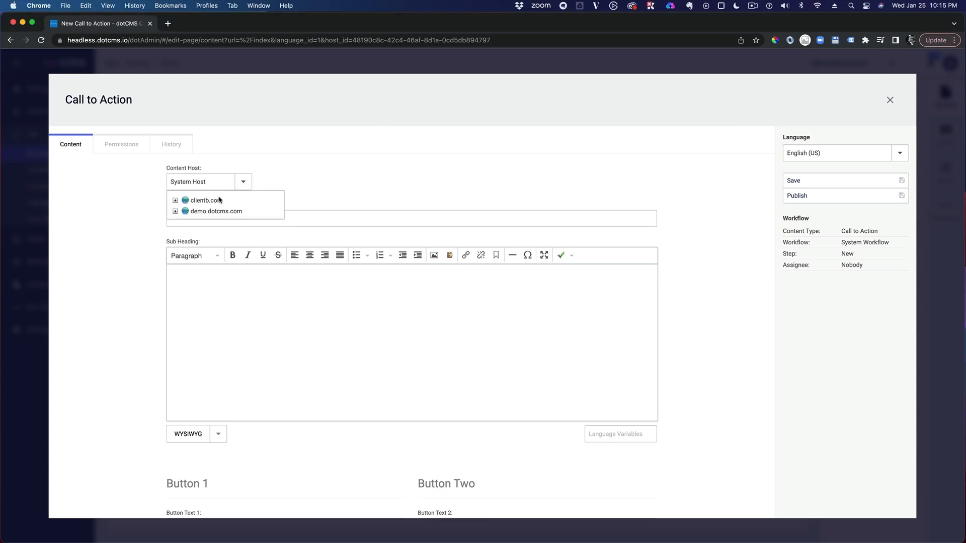
{"action": "left_click", "coordinate": [176, 211]}
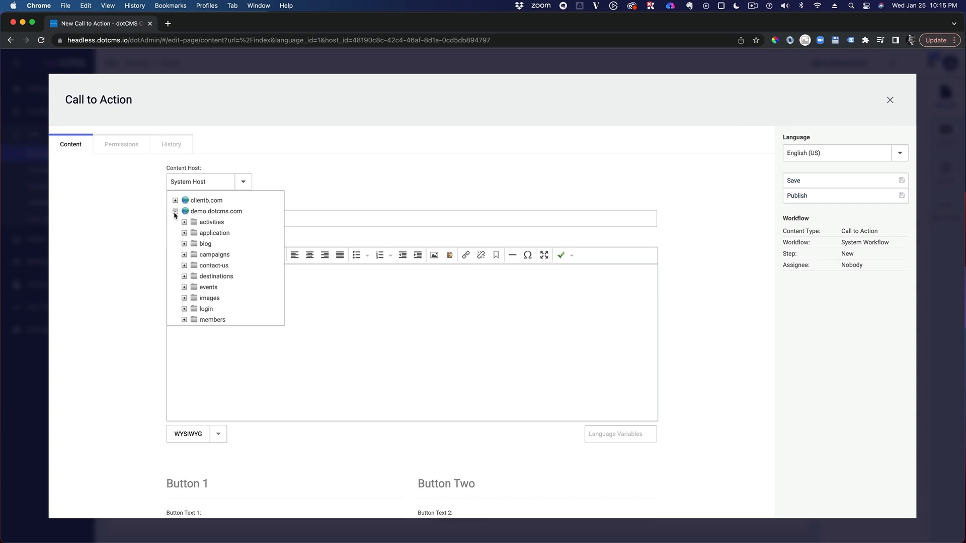